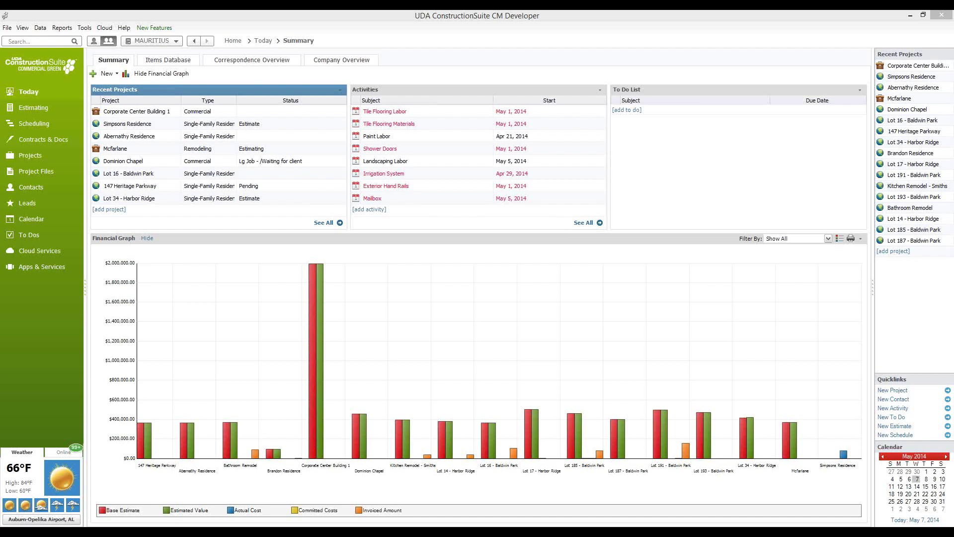
- Confirm the ConstructionOnline account configuration with the existing account option, and show the SuiteLink online status
{"action": "left_click", "coordinate": [935, 65]}
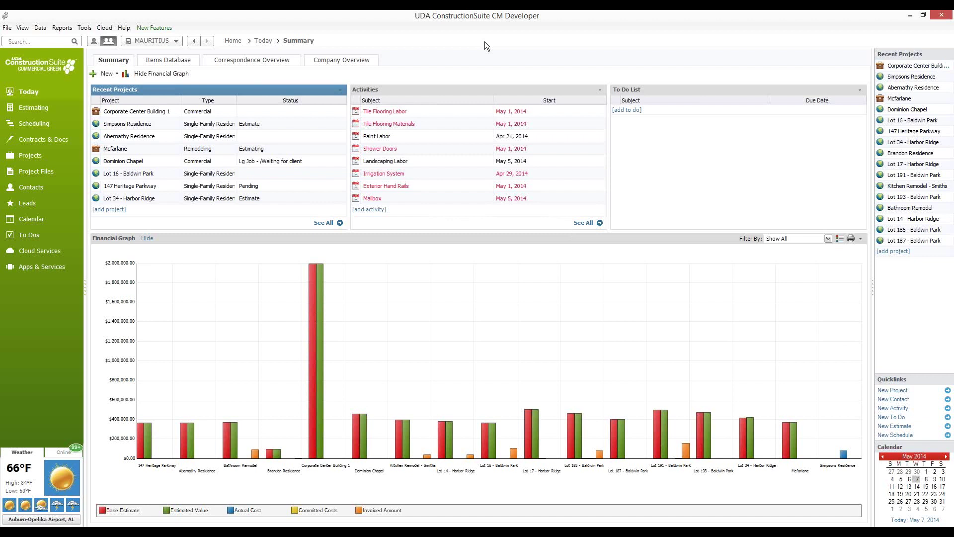
{"action": "left_click", "coordinate": [89, 28]}
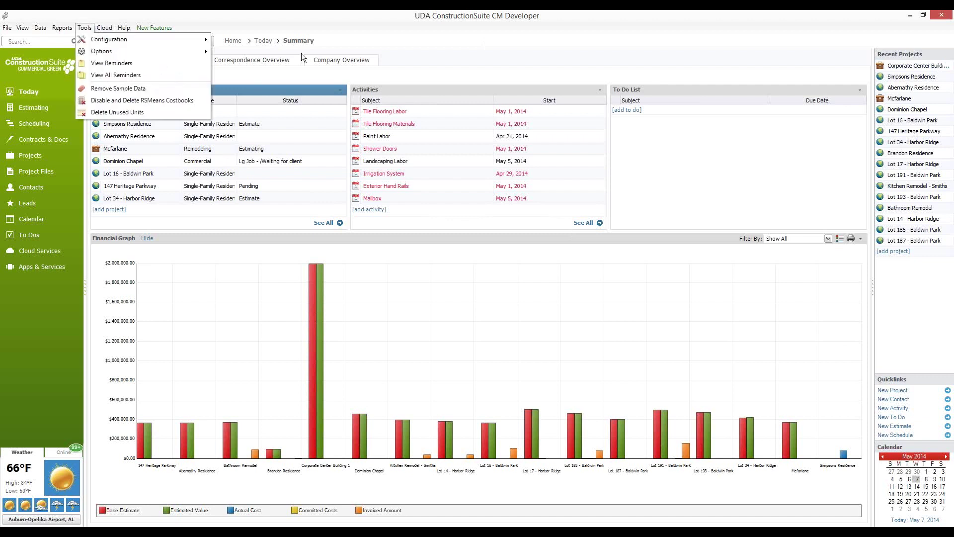
{"action": "key", "text": "Down"}
{"action": "key", "text": "Down"}
{"action": "key", "text": "Right"}
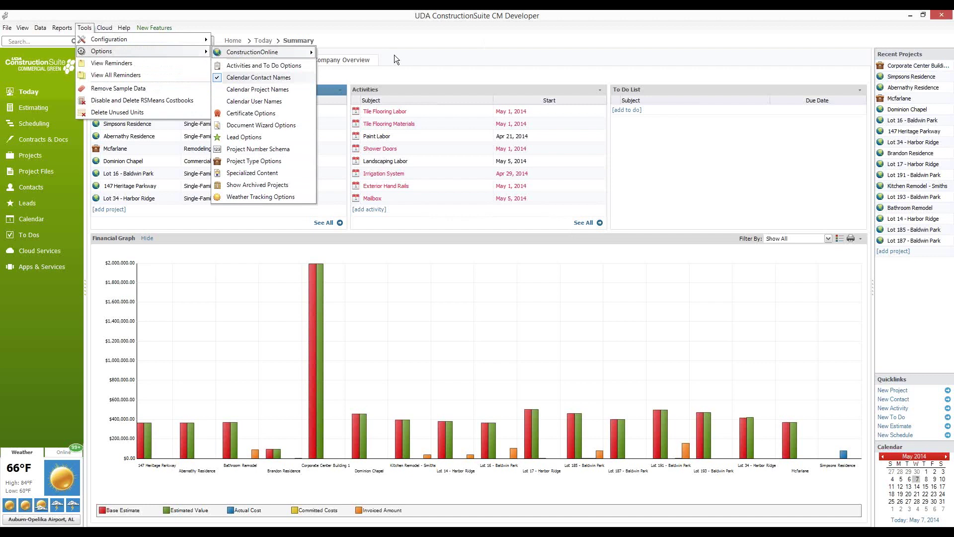
{"action": "key", "text": "Right"}
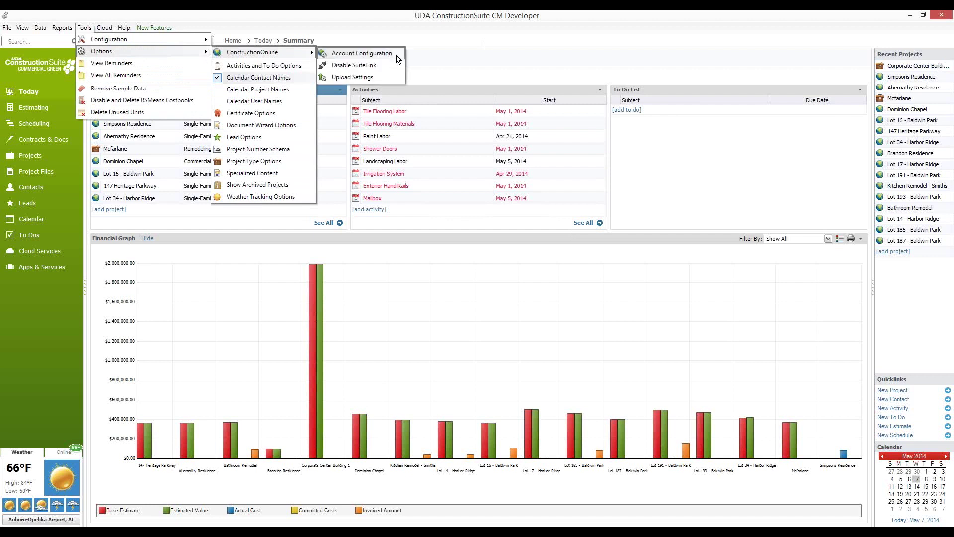
{"action": "key", "text": "Return"}
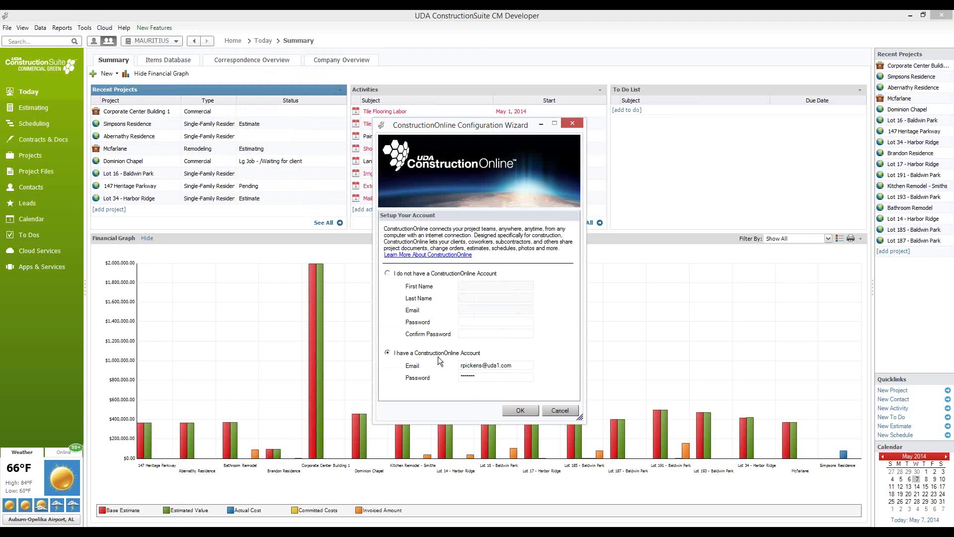
{"action": "left_click", "coordinate": [523, 413]}
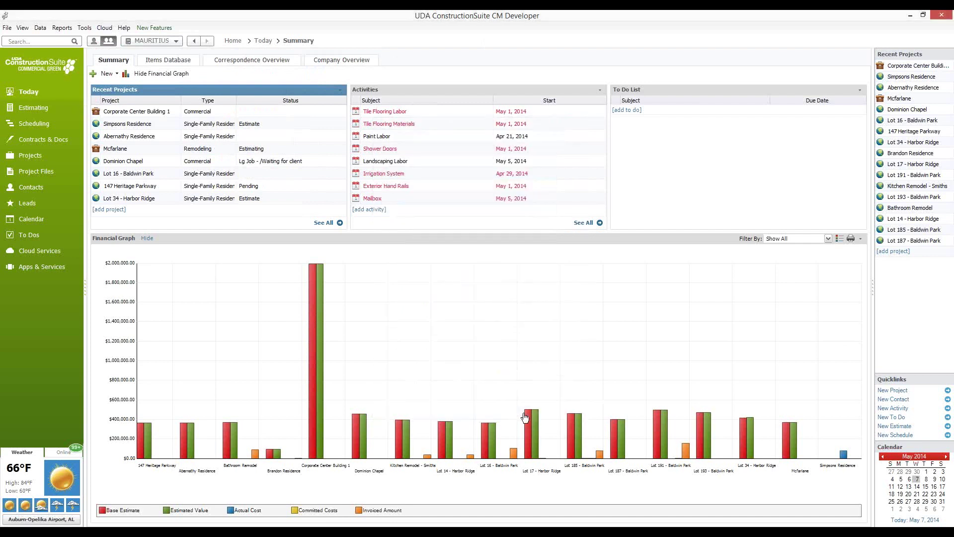
{"action": "left_click", "coordinate": [64, 452]}
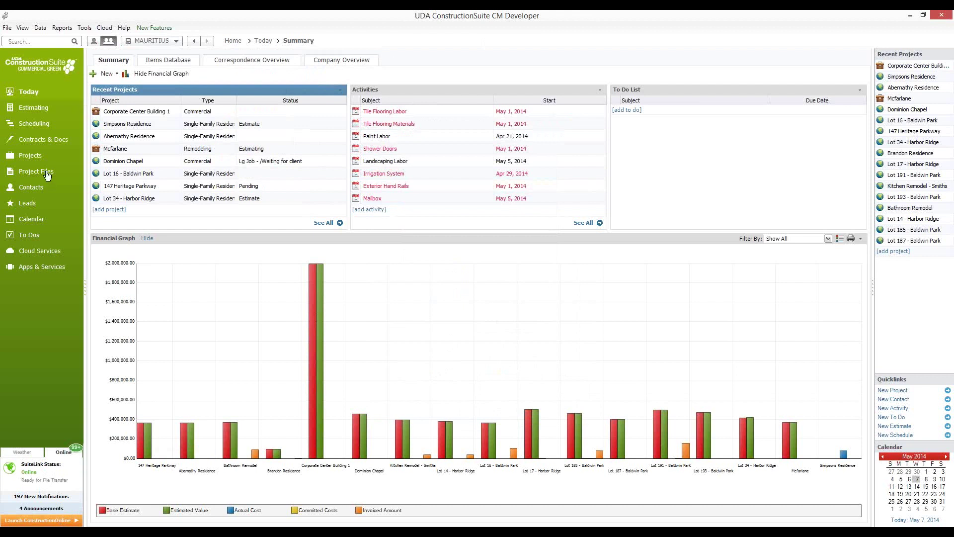
- Upload the DB01 Design Build Fixed Contract from Corporate Center Building 1's local project files to its hosted ConstructionOnline files and refresh the hosted list
{"action": "left_click", "coordinate": [80, 174]}
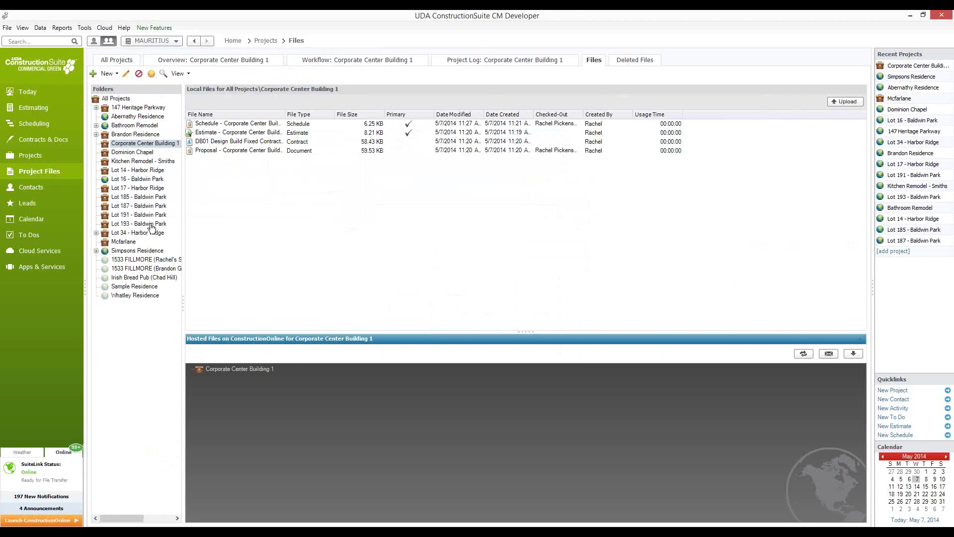
{"action": "left_click", "coordinate": [139, 147]}
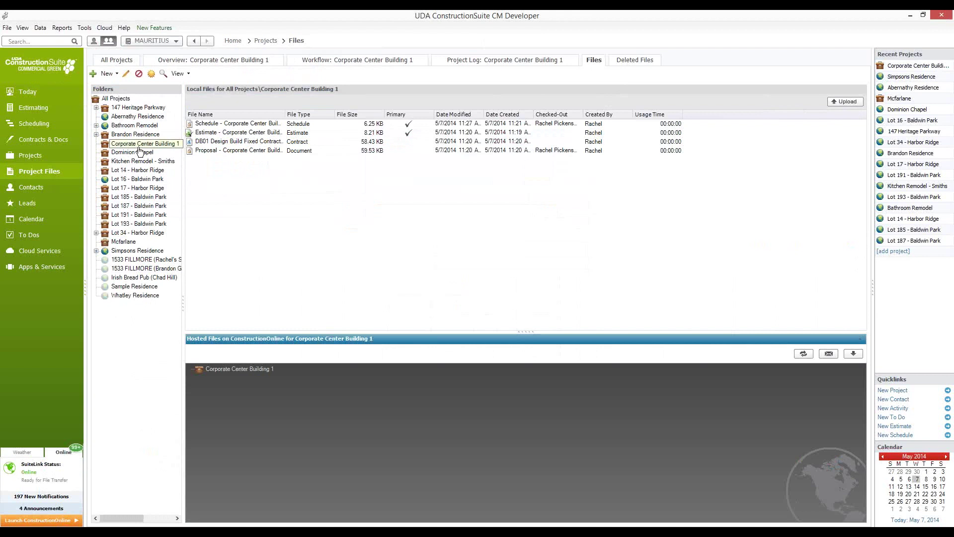
{"action": "key", "text": "Escape"}
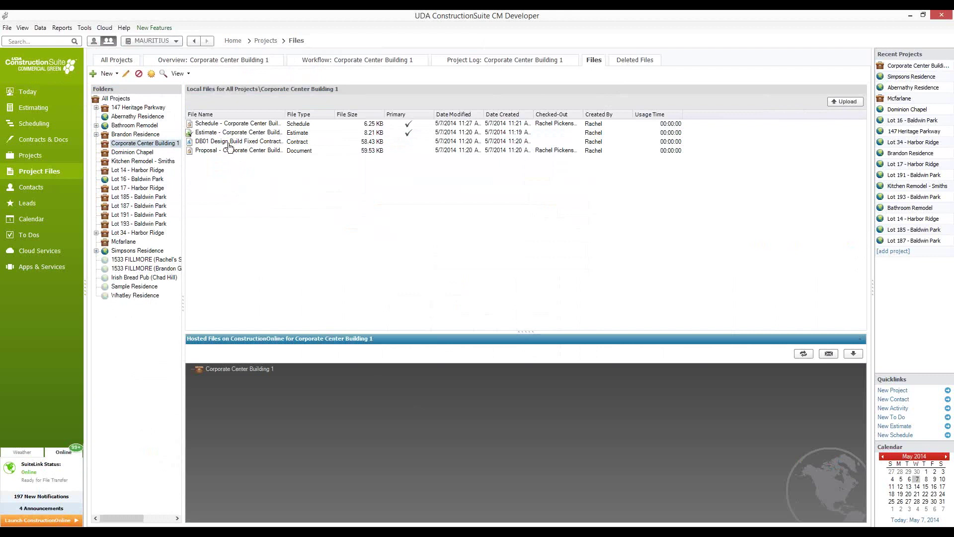
{"action": "left_click_drag", "start_coordinate": [228, 143], "coordinate": [229, 407]}
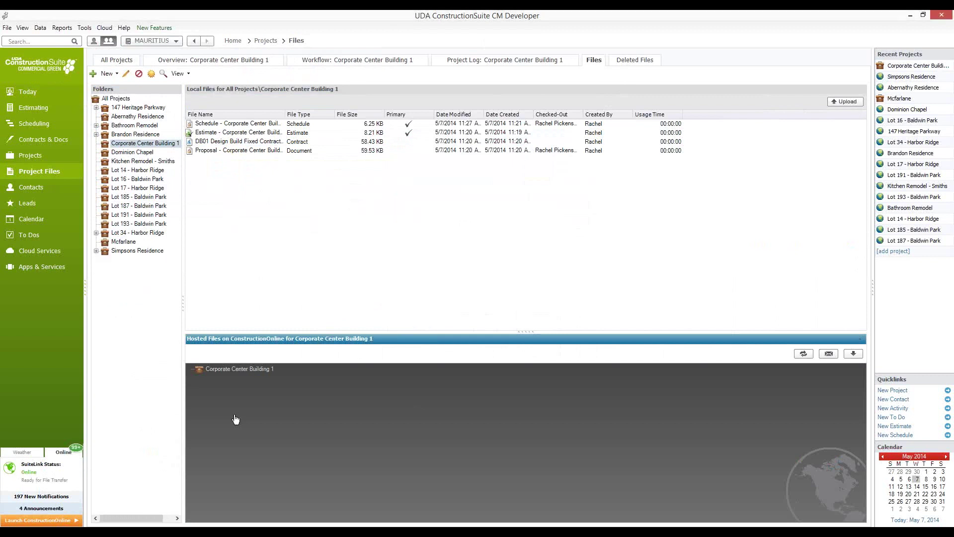
{"action": "left_click", "coordinate": [801, 354]}
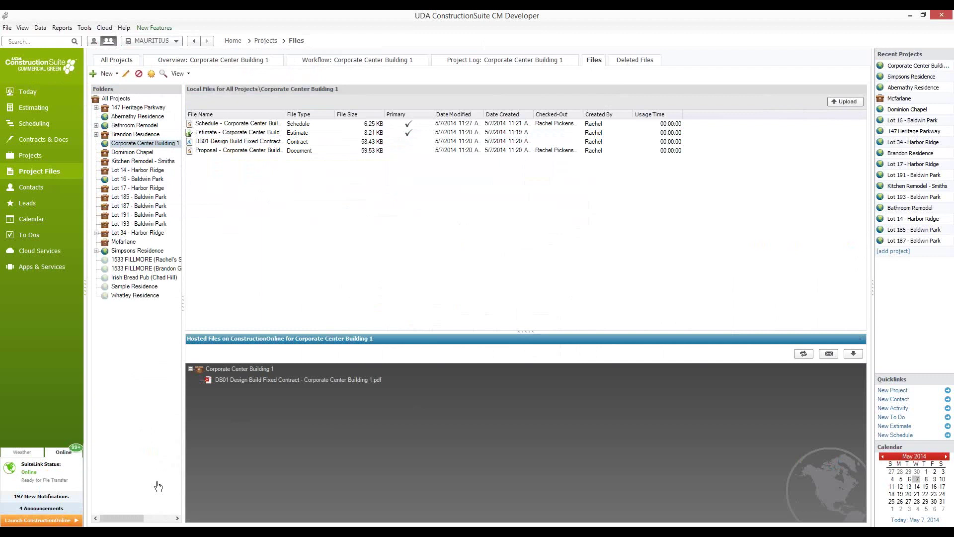
- Launch ConstructionOnline in a maximized browser window and open the files and images of the Corporate Center Building 1 project
{"action": "left_click", "coordinate": [54, 521]}
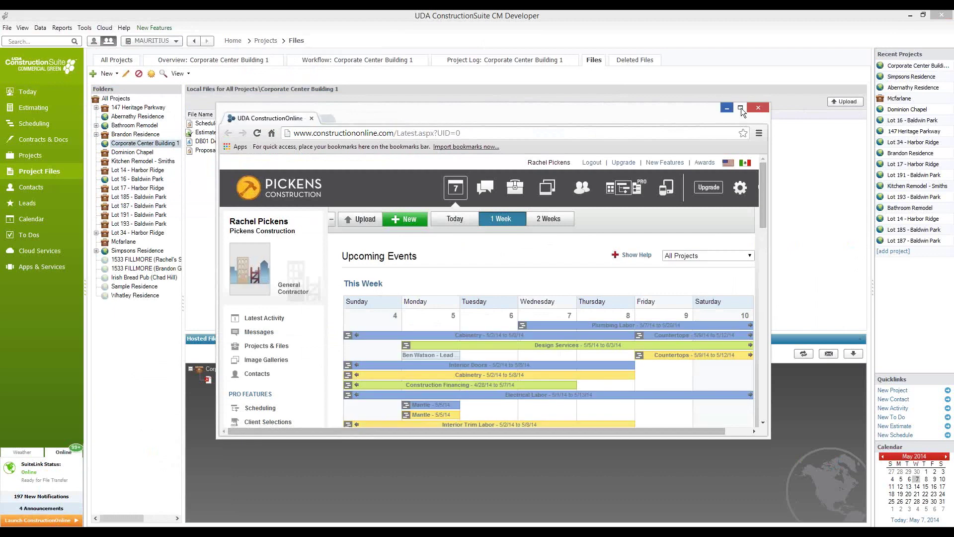
{"action": "left_click", "coordinate": [741, 109]}
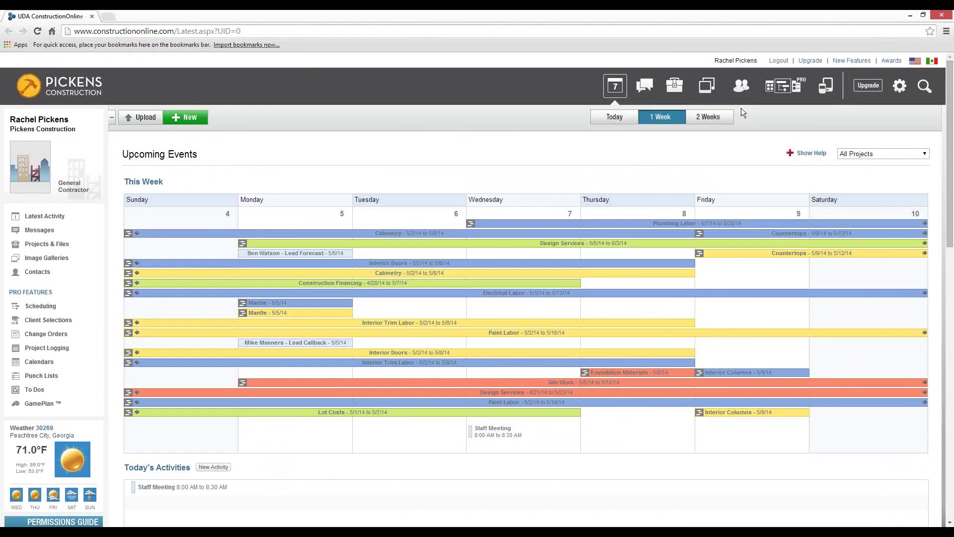
{"action": "left_click", "coordinate": [76, 217]}
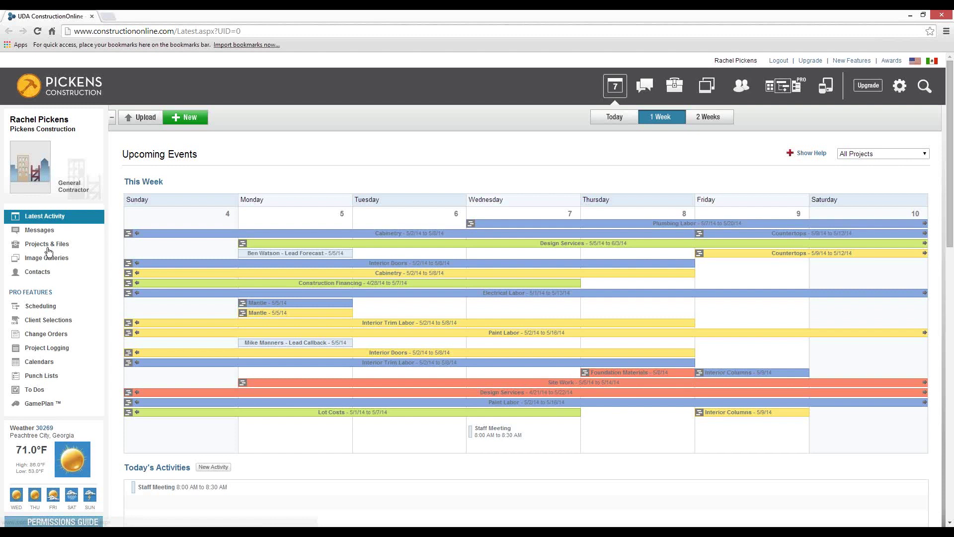
{"action": "left_click", "coordinate": [48, 248]}
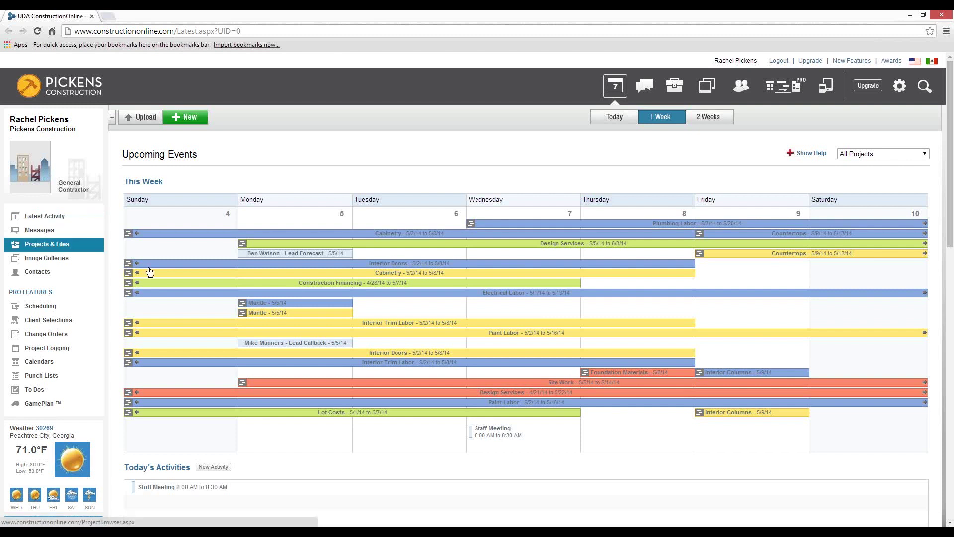
{"action": "left_click", "coordinate": [206, 278]}
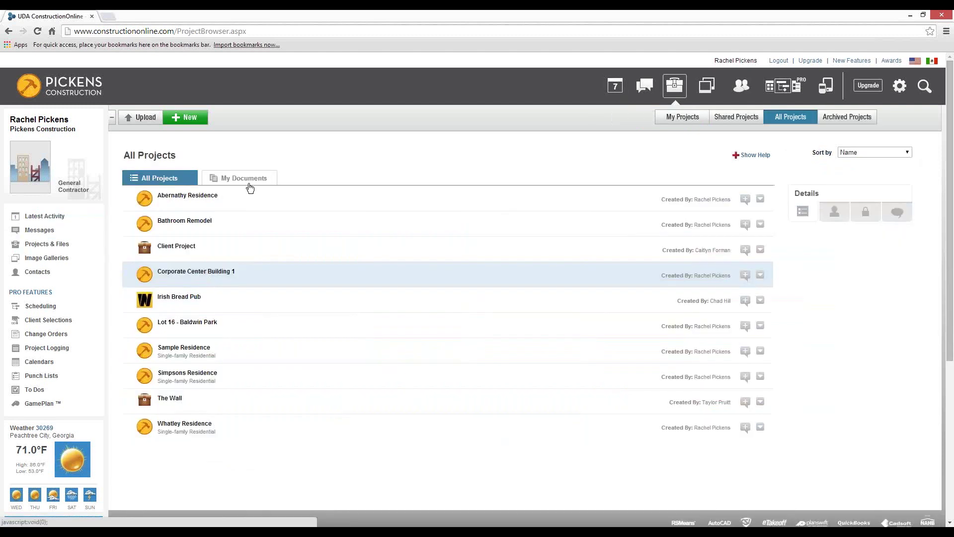
{"action": "left_click", "coordinate": [255, 180]}
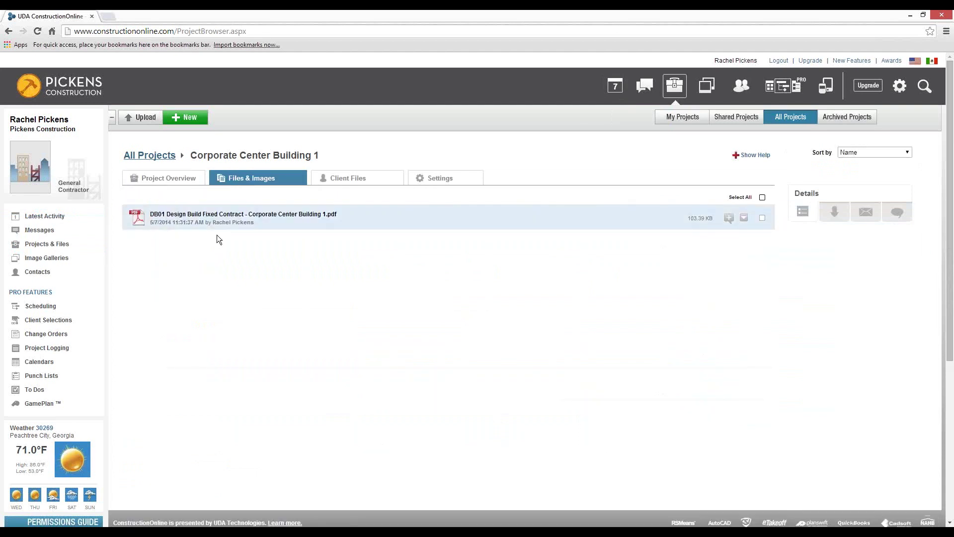
- In the Corporate Center Building 1 settings, set the fourth listed contact's project permission to View, Upload, Download
{"action": "left_click", "coordinate": [441, 187]}
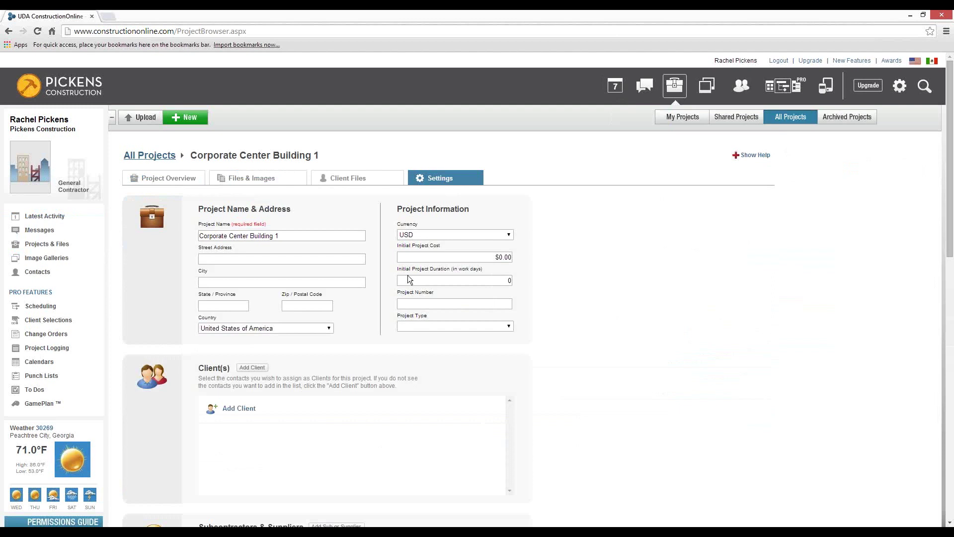
{"action": "scroll", "coordinate": [273, 423], "scroll_direction": "down", "scroll_amount": 3}
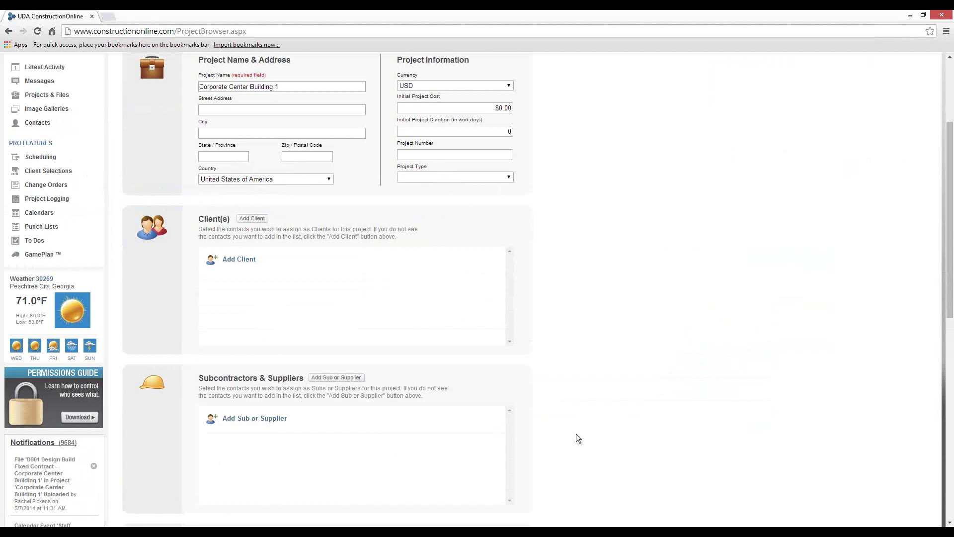
{"action": "scroll", "coordinate": [578, 438], "scroll_direction": "down", "scroll_amount": 2}
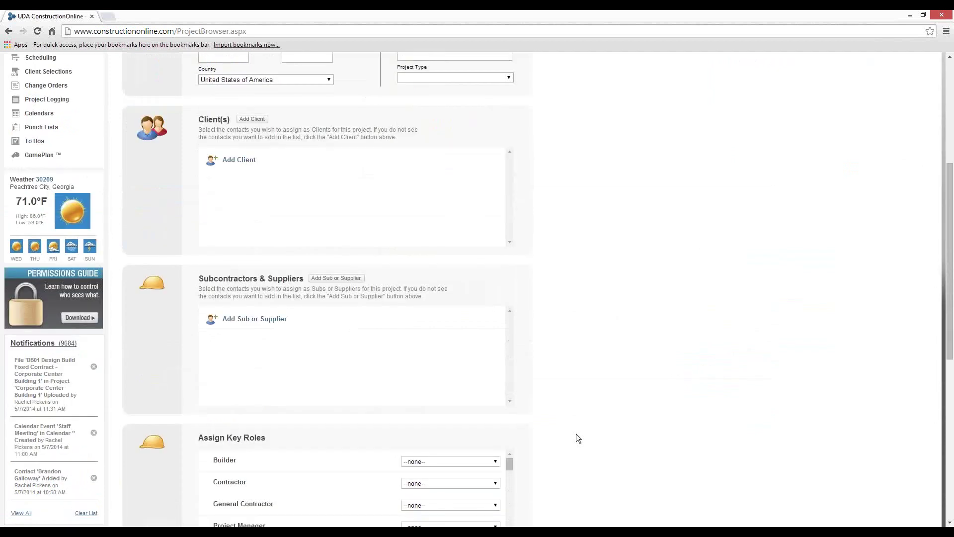
{"action": "scroll", "coordinate": [577, 434], "scroll_direction": "down", "scroll_amount": 3}
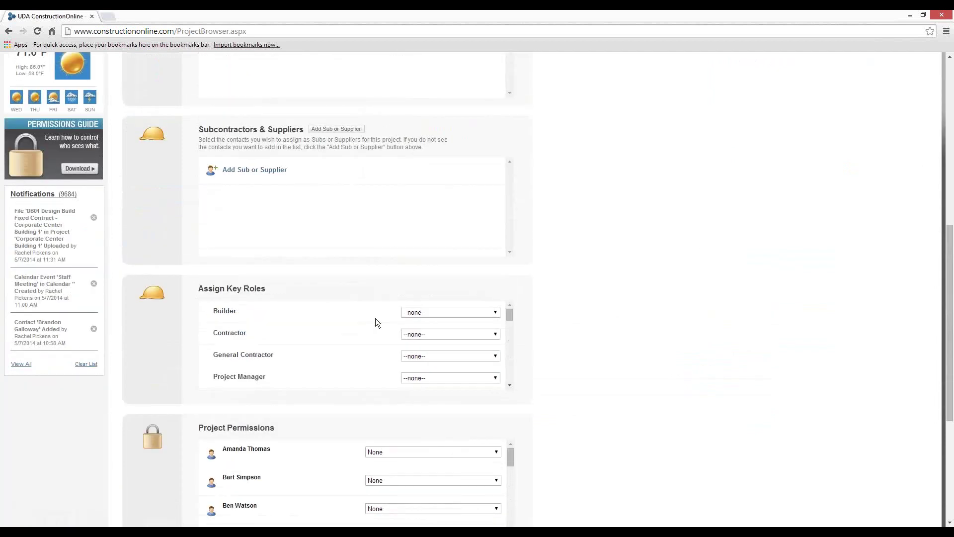
{"action": "scroll", "coordinate": [386, 387], "scroll_direction": "down", "scroll_amount": 3}
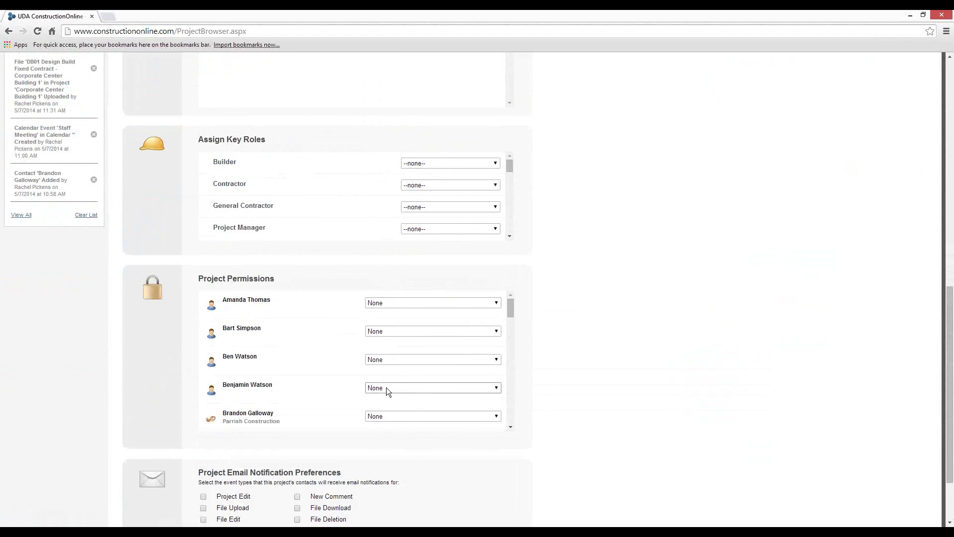
{"action": "left_click", "coordinate": [387, 389]}
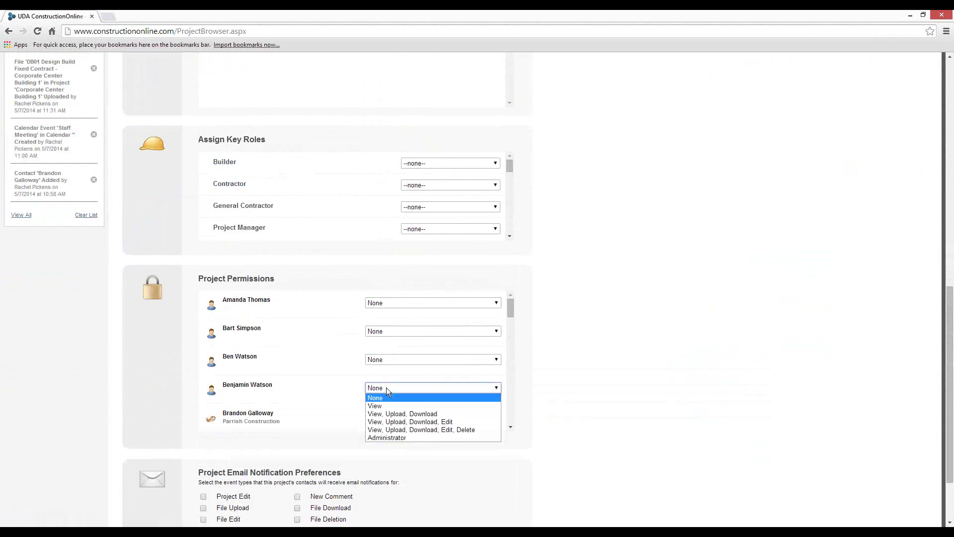
{"action": "left_click", "coordinate": [394, 414]}
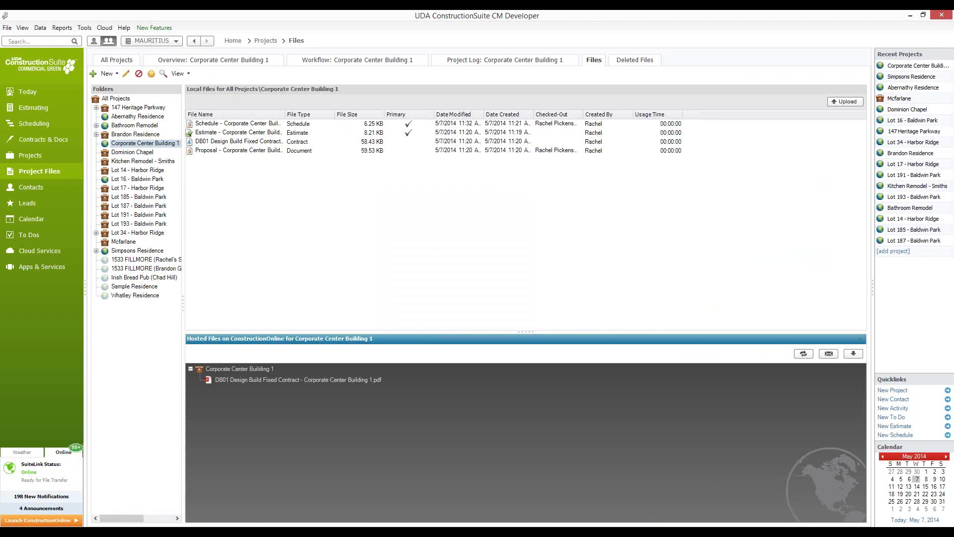
- Switch to ConstructionSuite, save the Corporate Center Building 1 proposal to ConstructionOnline as a PDF, and close the document
{"action": "mouse_move", "coordinate": [318, 531]}
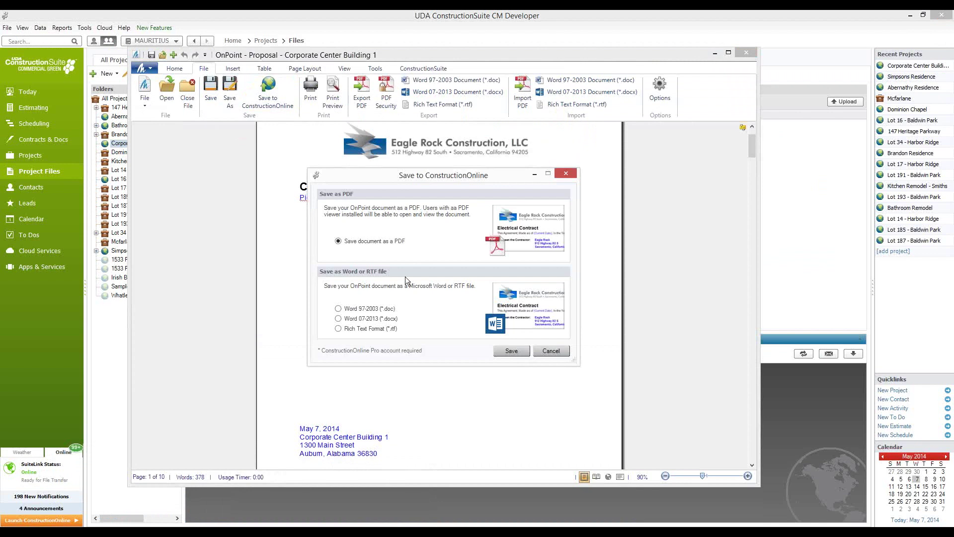
{"action": "key", "text": "Return"}
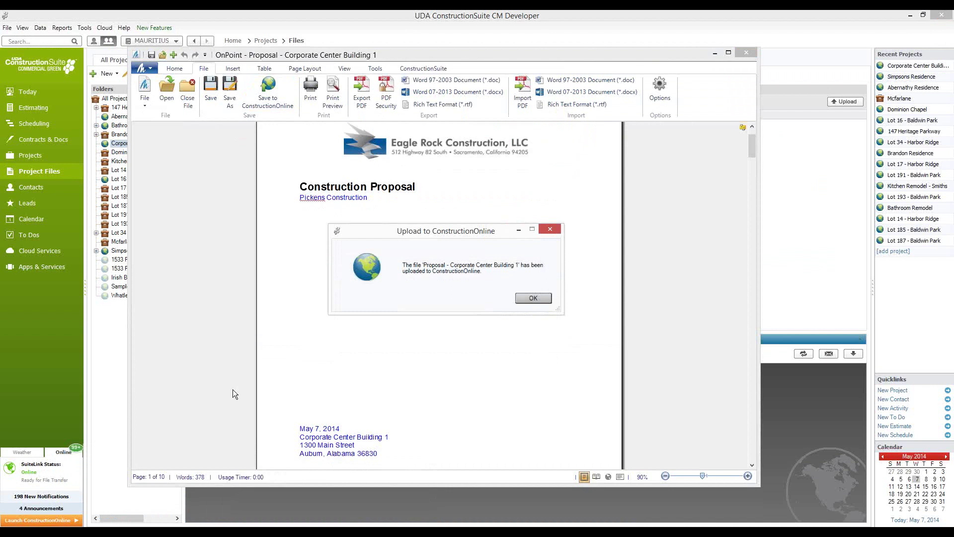
{"action": "key", "text": "Return"}
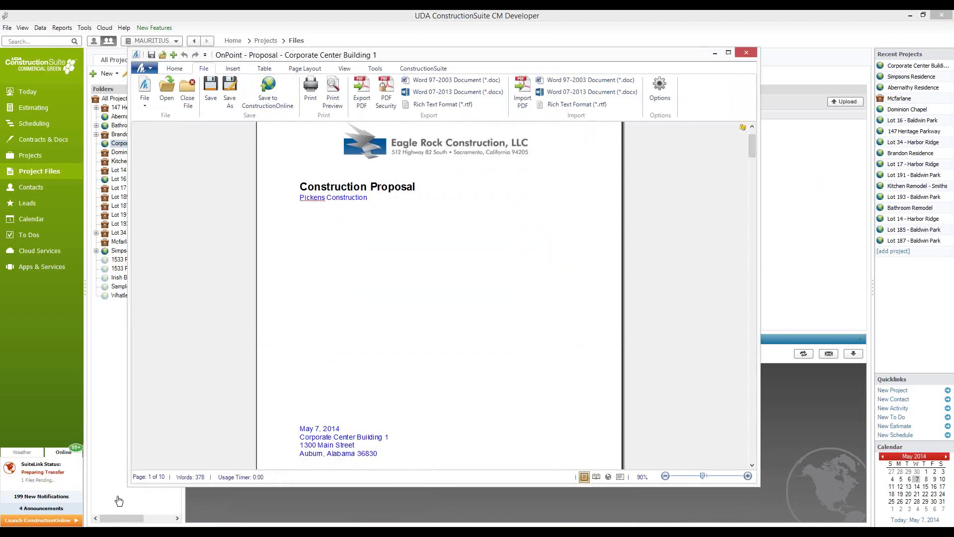
{"action": "key", "text": "alt+F4"}
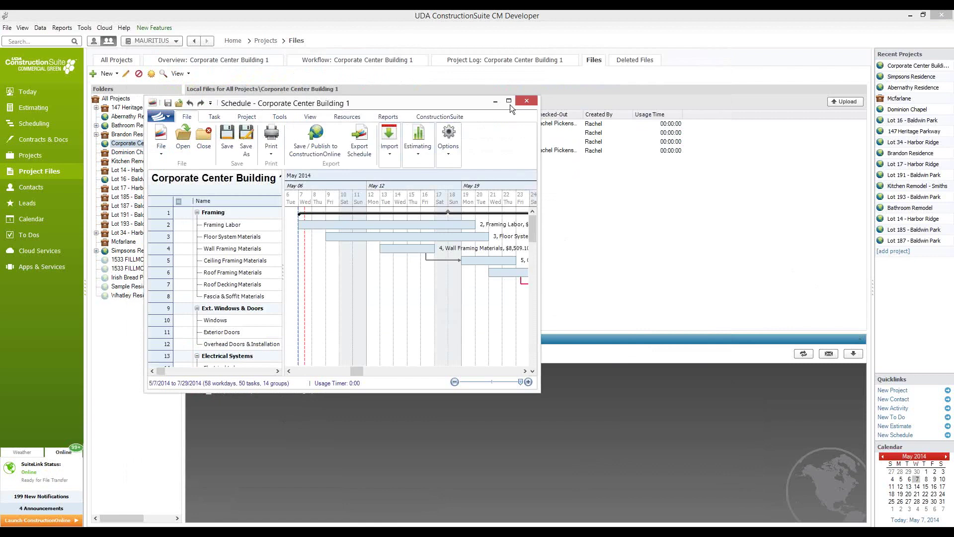
- Maximize the Corporate Center Building 1 schedule and publish it to ConstructionOnline Scheduling
{"action": "left_click", "coordinate": [509, 101]}
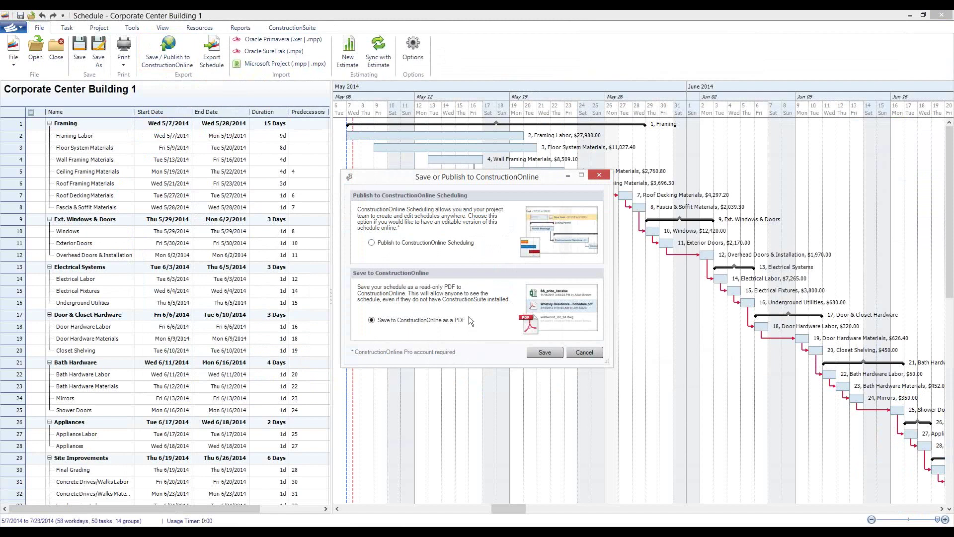
{"action": "left_click", "coordinate": [545, 352]}
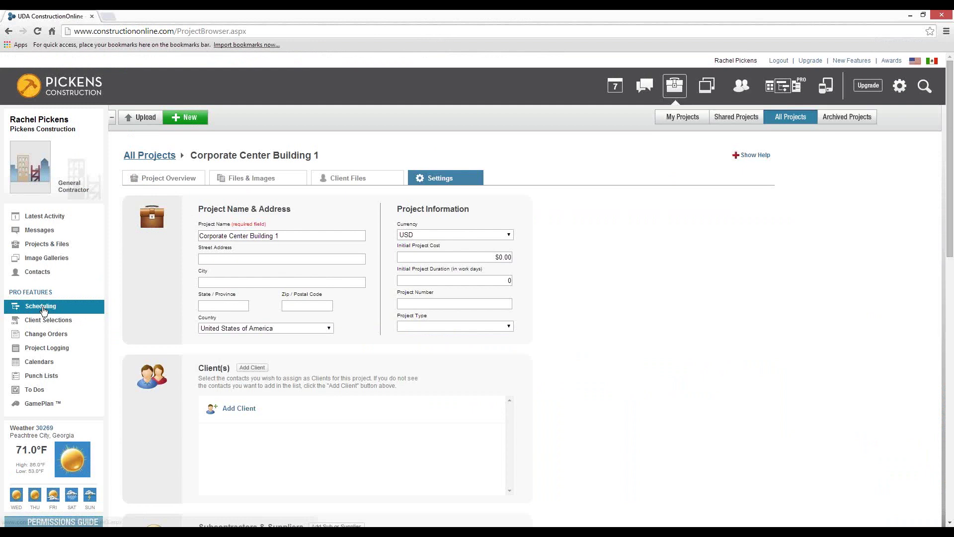
- Switch to ConstructionOnline in the browser, view the edit options of Schedule - Corporate Center Building 1, and open its Gantt chart
{"action": "left_click", "coordinate": [43, 307]}
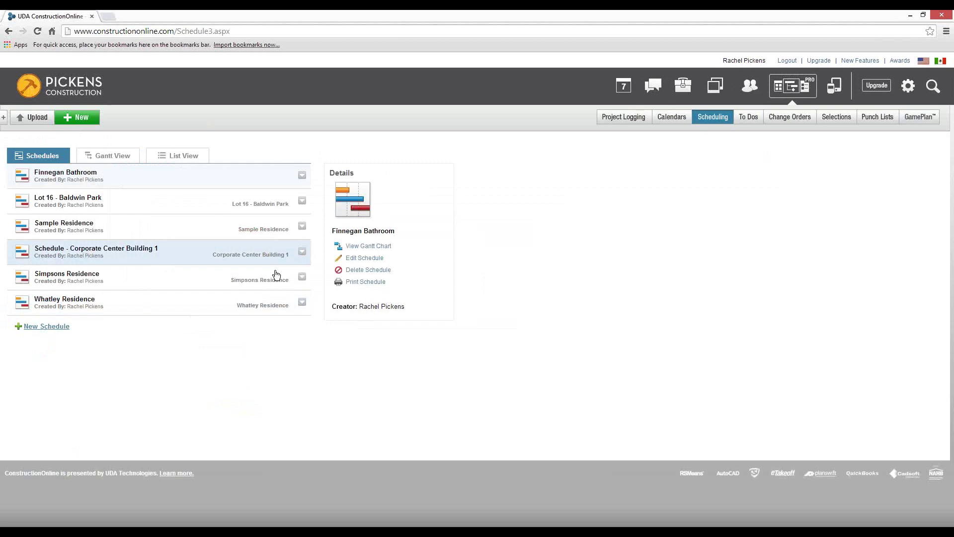
{"action": "left_click", "coordinate": [301, 251]}
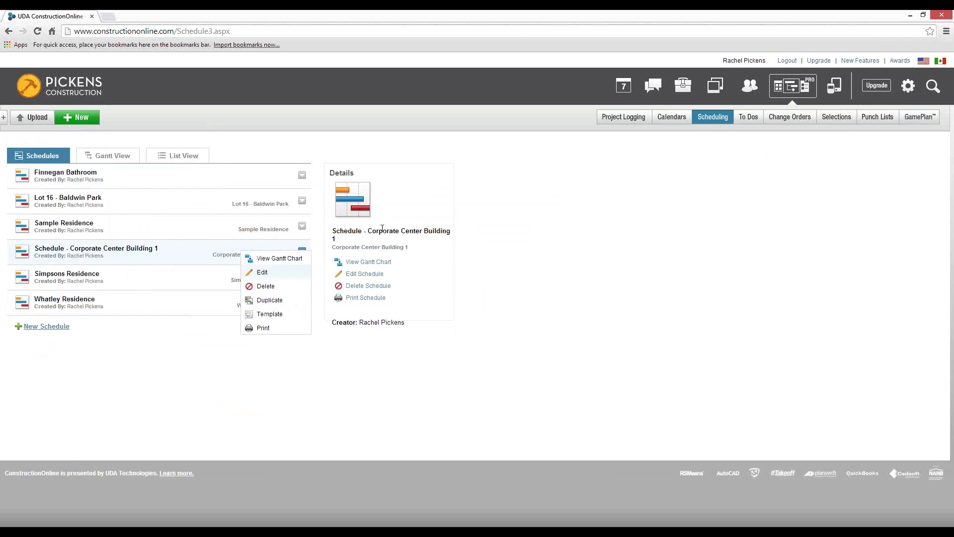
{"action": "left_click", "coordinate": [262, 272]}
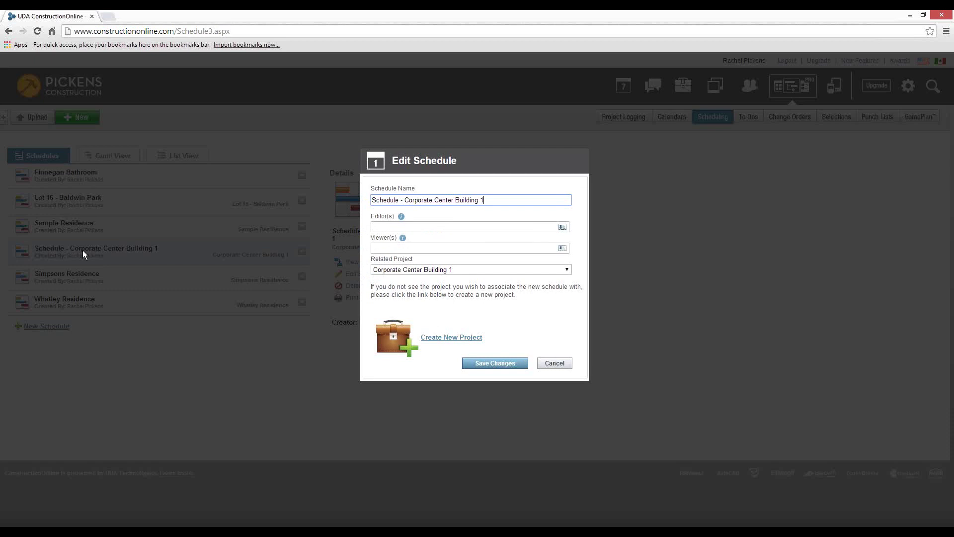
{"action": "key", "text": "Return"}
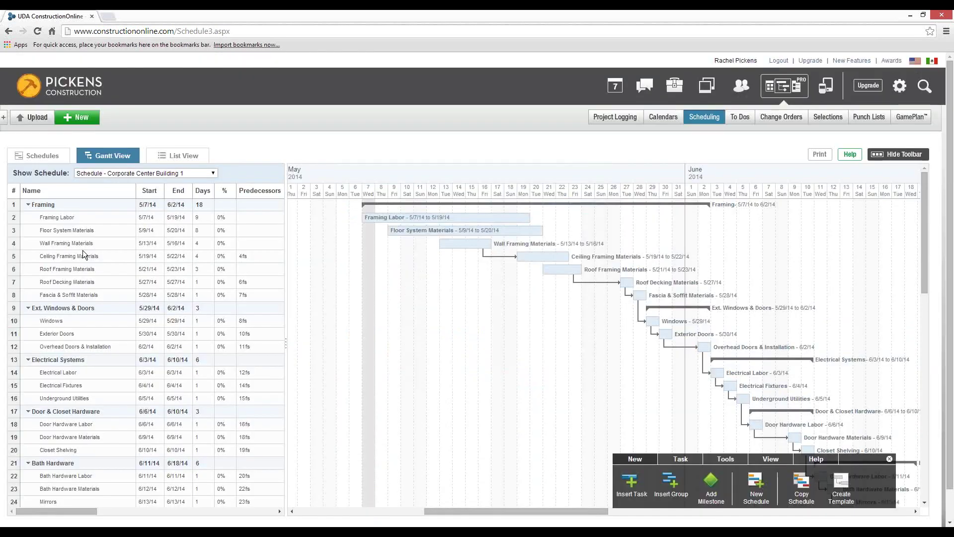
- In the Gantt chart, extend the Floor System Materials task to end on 5/28/14 and mark it 100% complete
{"action": "left_click_drag", "start_coordinate": [573, 231], "coordinate": [563, 231]}
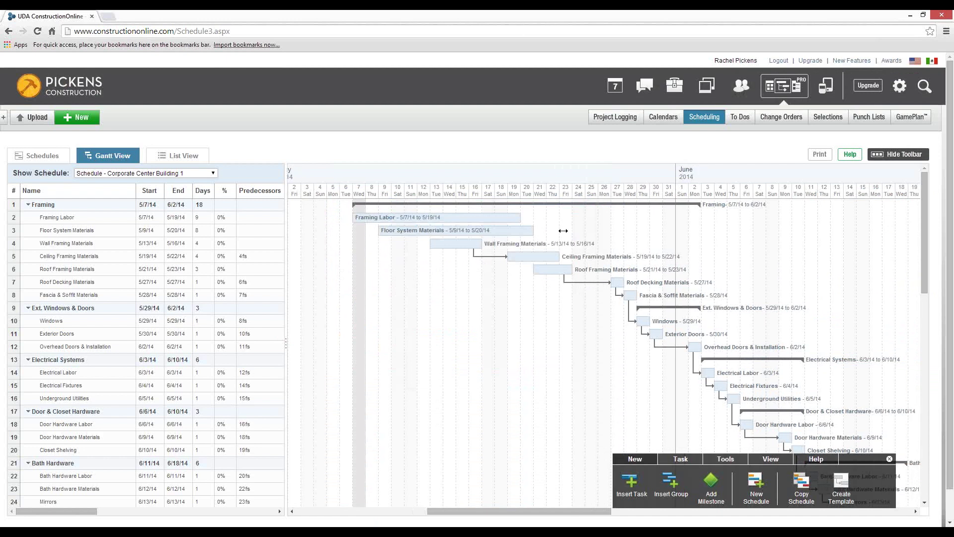
{"action": "left_click_drag", "start_coordinate": [563, 230], "coordinate": [586, 230]}
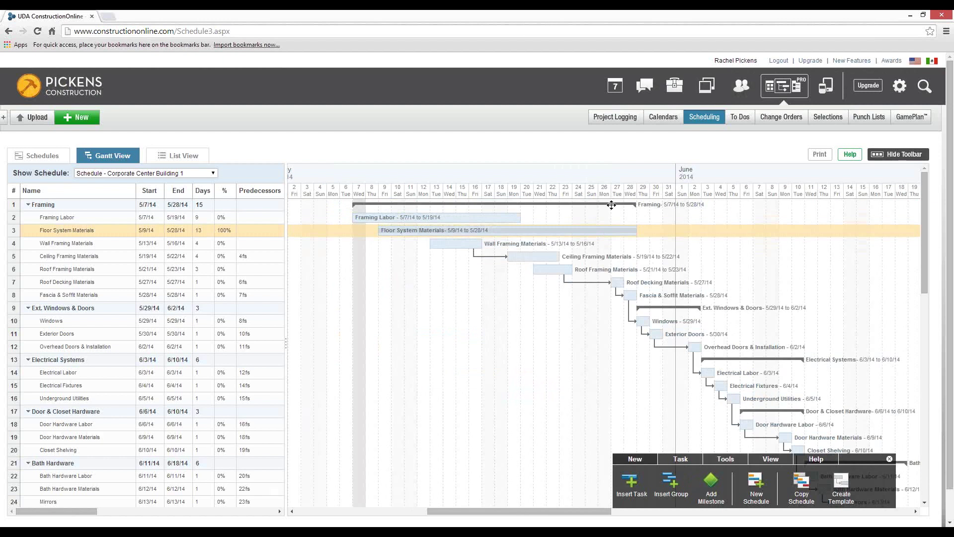
{"action": "mouse_move", "coordinate": [611, 205]}
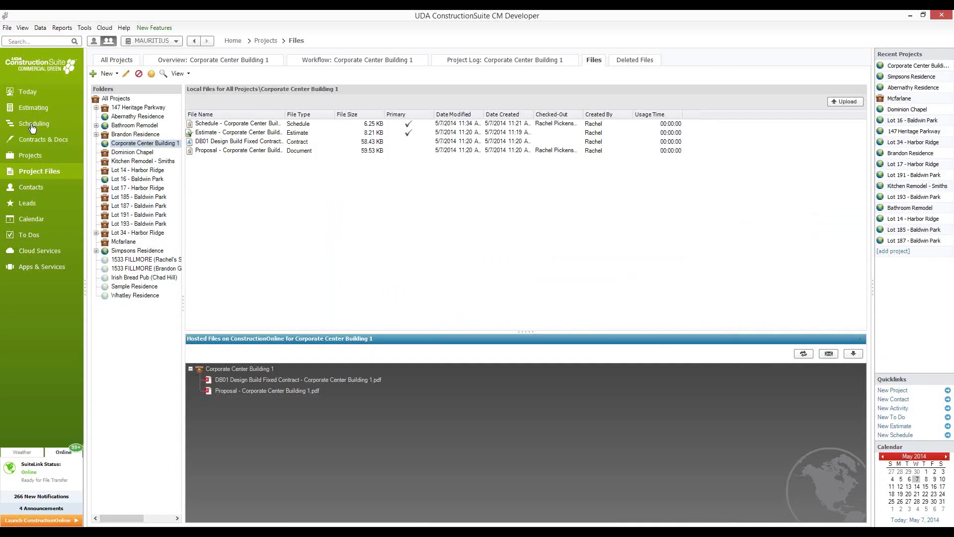
- Switch to ConstructionSuite Scheduling and download Schedule - Corporate Center Building 1 from ConstructionOnline into the Corporate Center Building 1 project
{"action": "left_click", "coordinate": [32, 125]}
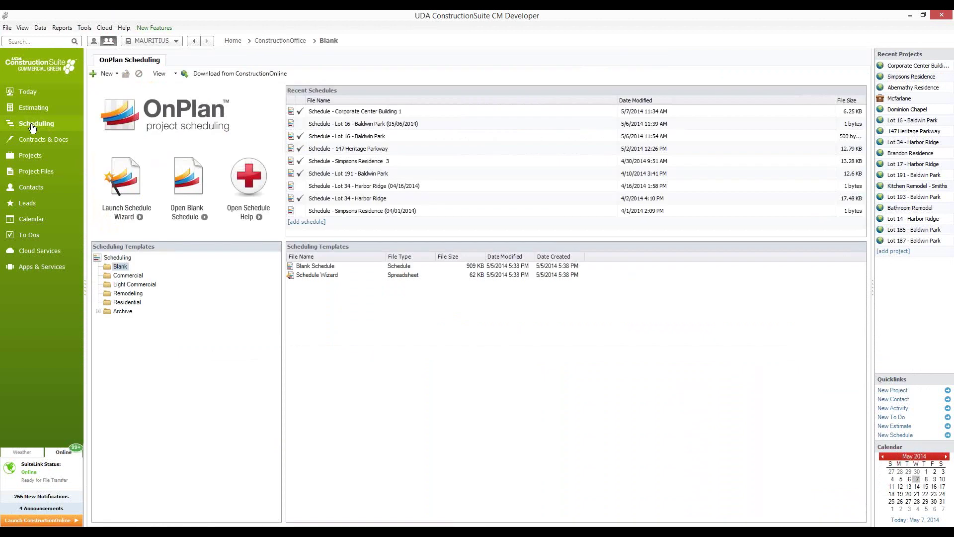
{"action": "left_click", "coordinate": [256, 75]}
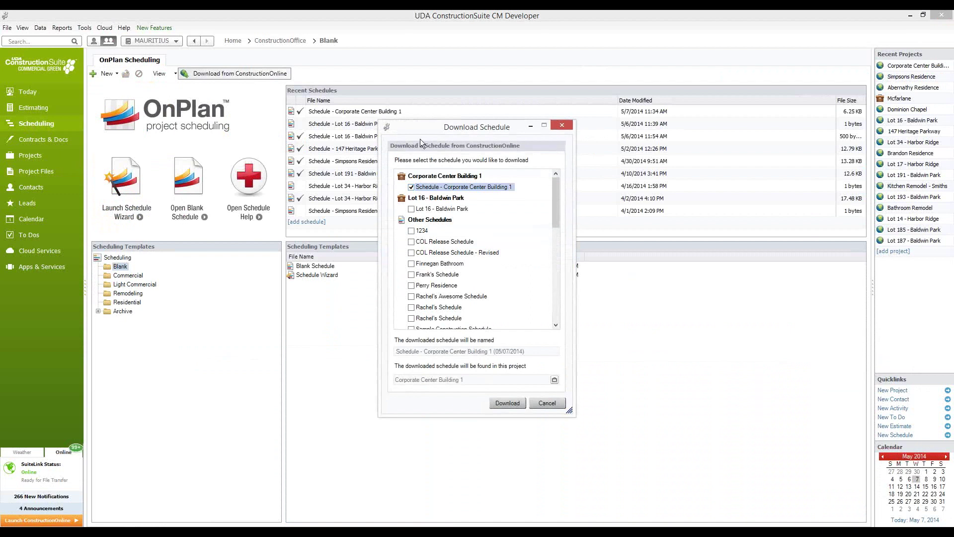
{"action": "key", "text": "Return"}
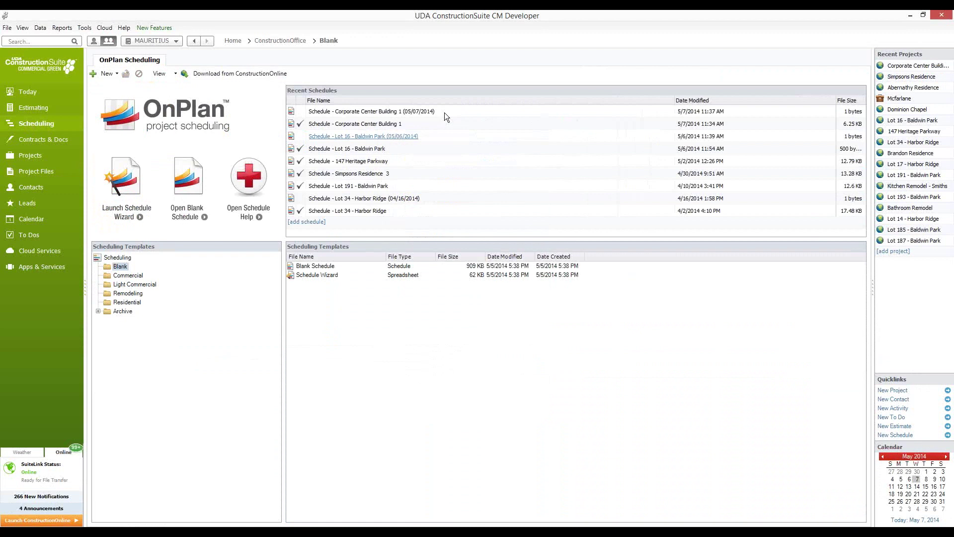
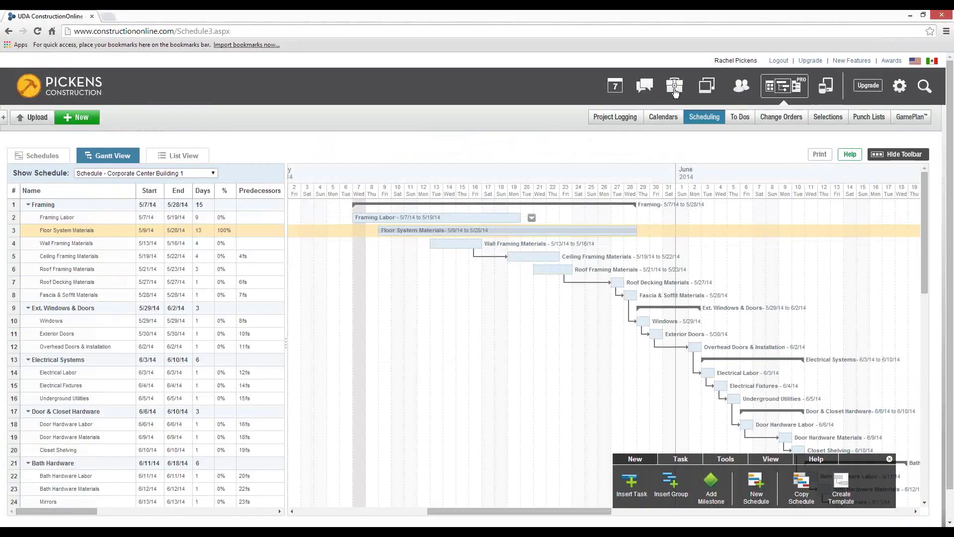
- Switch to ConstructionOnline and upload the image Veer_Towers_Jobsite_June_2007 to the Corporate Center Building 1 project files
{"action": "left_click", "coordinate": [674, 87]}
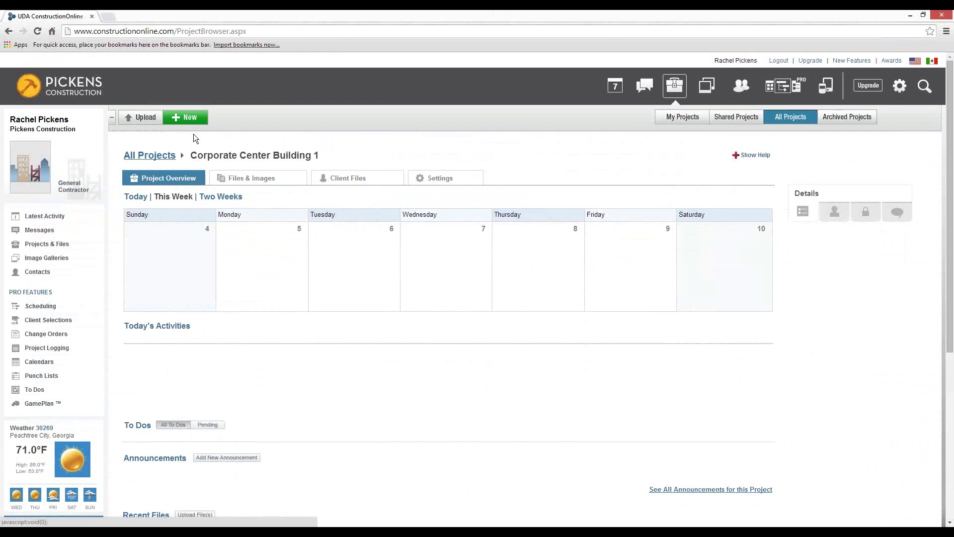
{"action": "left_click", "coordinate": [251, 177]}
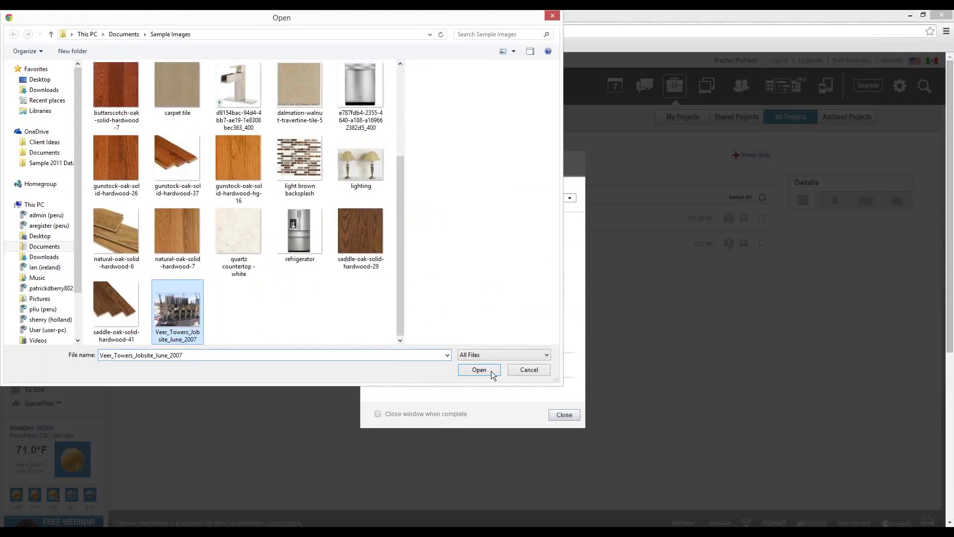
{"action": "left_click", "coordinate": [492, 371]}
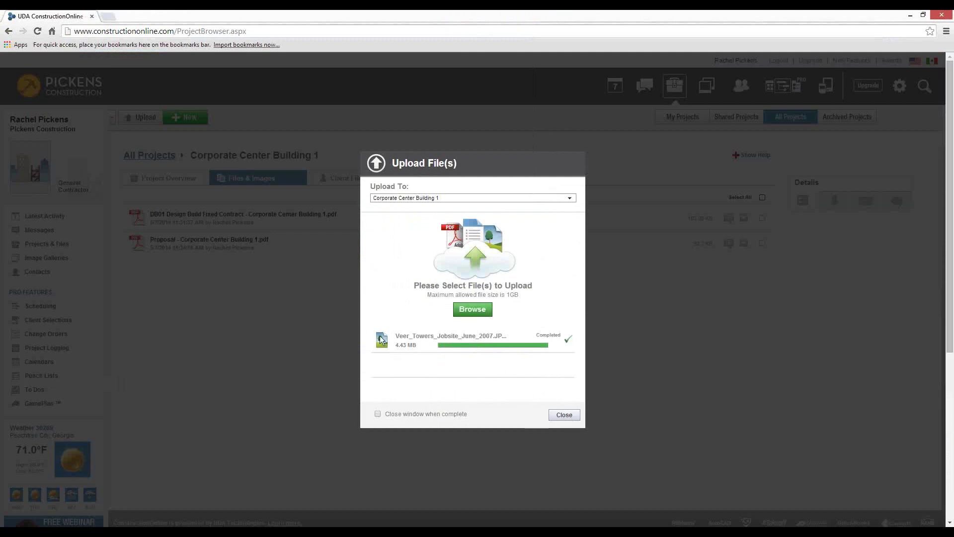
{"action": "key", "text": "Escape"}
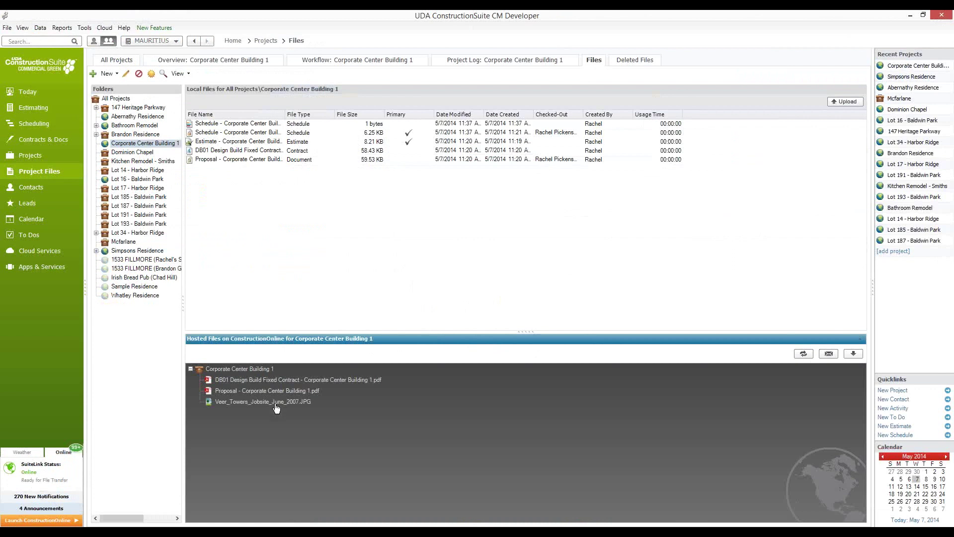
- Switch to ConstructionSuite and download Veer_Towers_Jobsite_June_2007.JPG from the hosted files of Corporate Center Building 1
{"action": "left_click", "coordinate": [277, 404]}
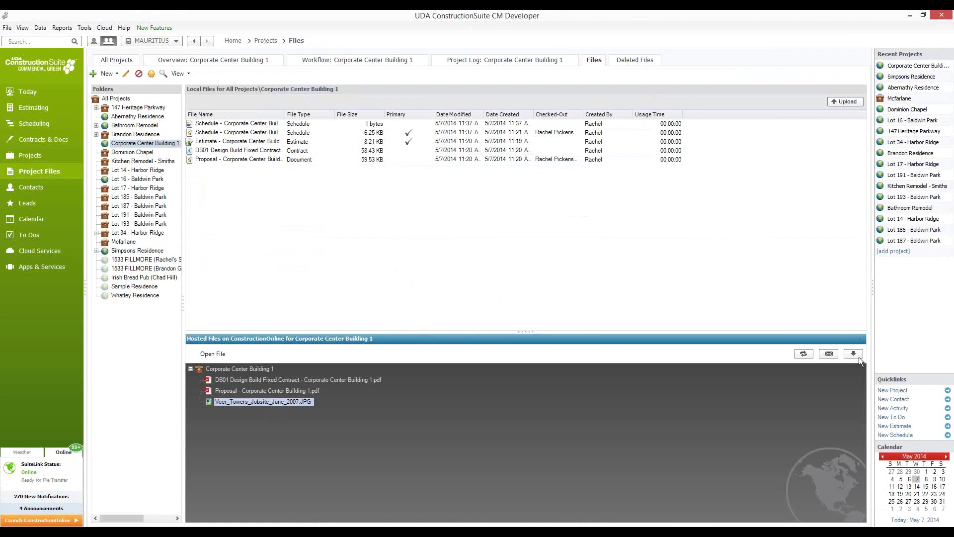
{"action": "left_click", "coordinate": [859, 356]}
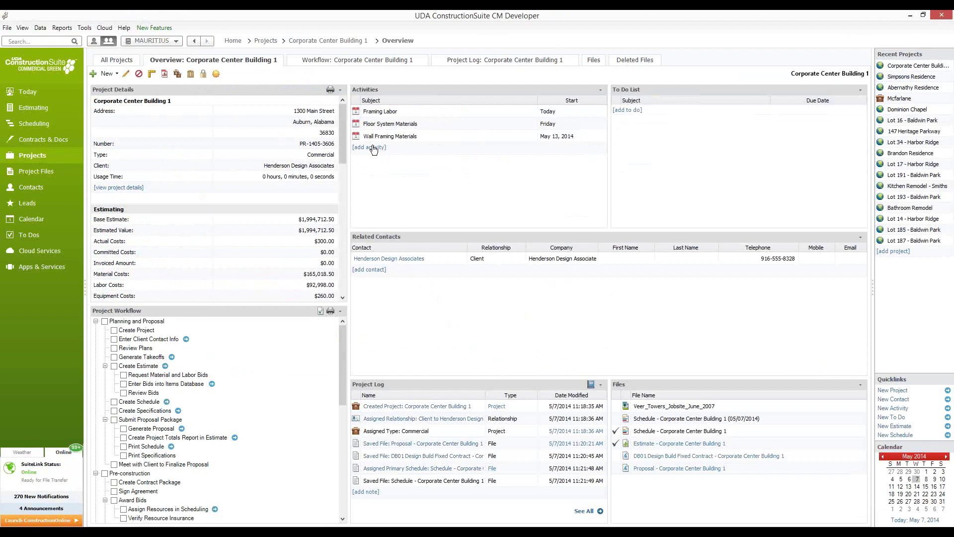
- On the Corporate Center Building 1 overview, add a to do "Order materials for framing" due 5/7/2014 for this project
{"action": "left_click", "coordinate": [628, 110]}
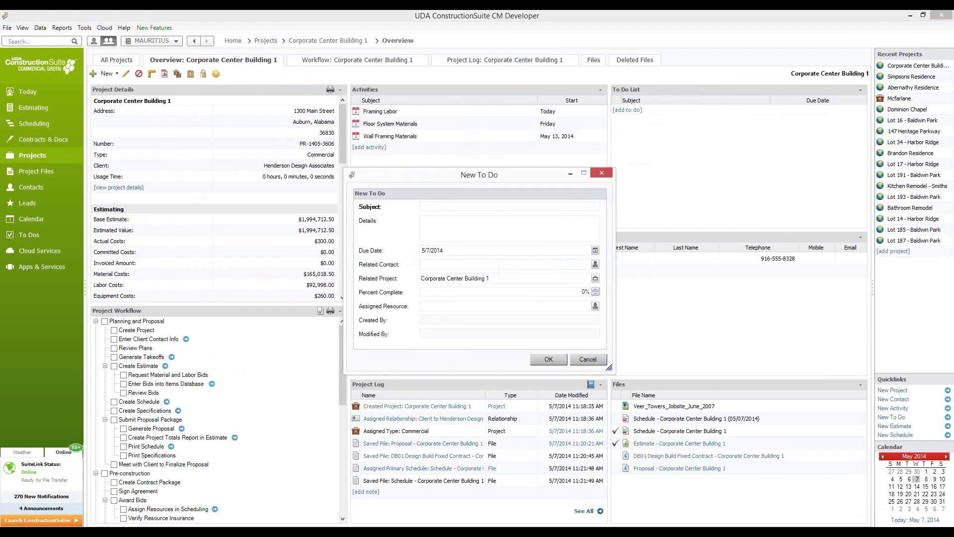
{"action": "type", "text": "Order materials for framing"}
{"action": "left_click", "coordinate": [578, 273]}
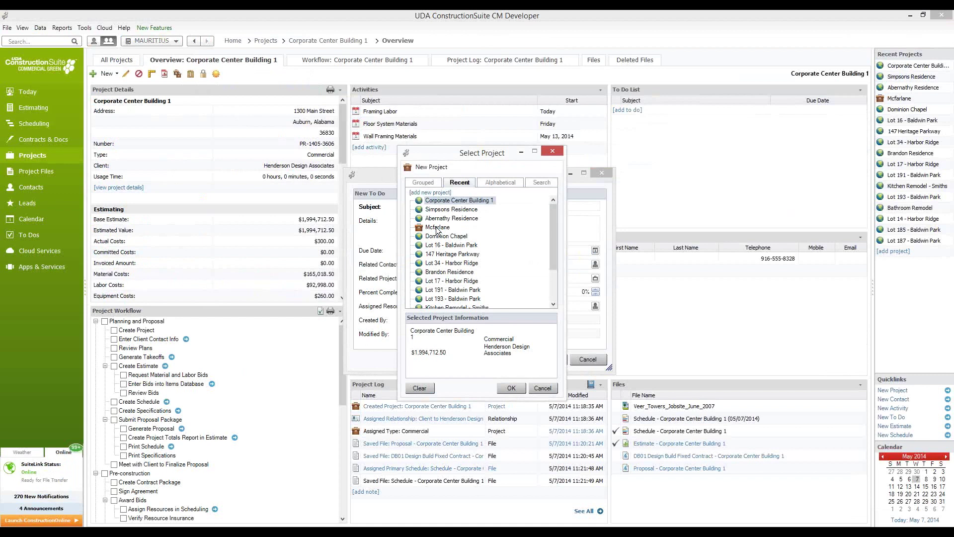
{"action": "left_click", "coordinate": [543, 388]}
{"action": "key", "text": "Return"}
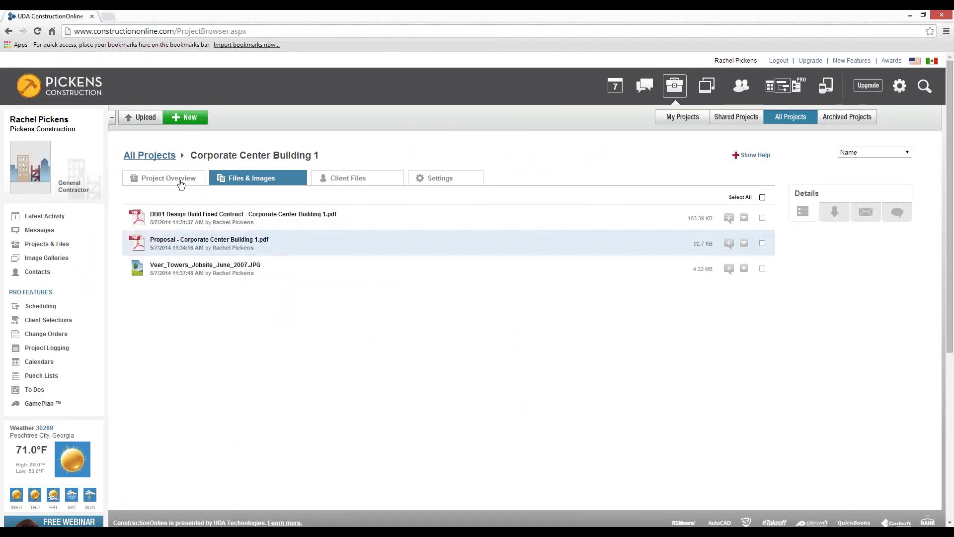
- Switch to ConstructionOnline and add a Corporate Center Building 1 event "Meeting to review plans" on 5/7/2014 from 9:30 AM to 10:00 AM
{"action": "left_click", "coordinate": [181, 184]}
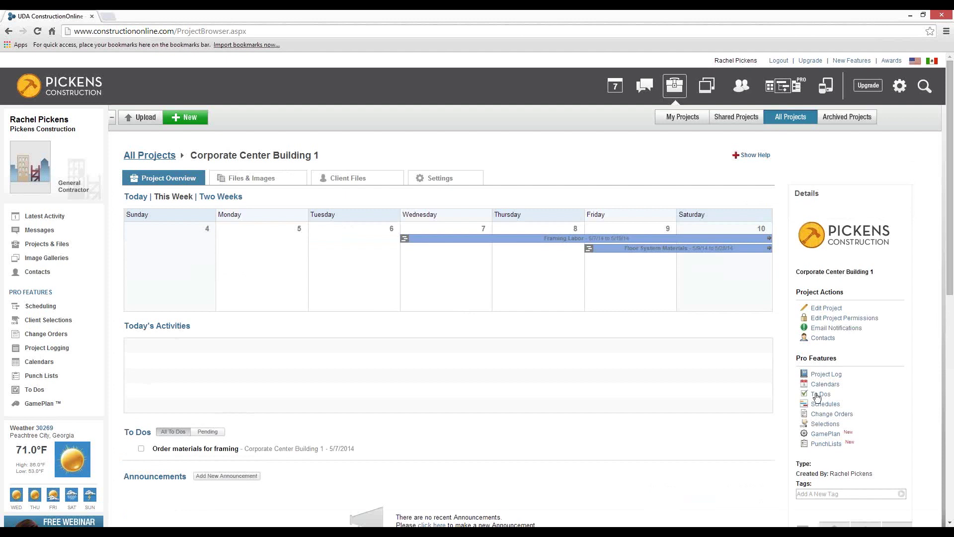
{"action": "left_click", "coordinate": [446, 280]}
{"action": "type", "text": "Meeting to r"}
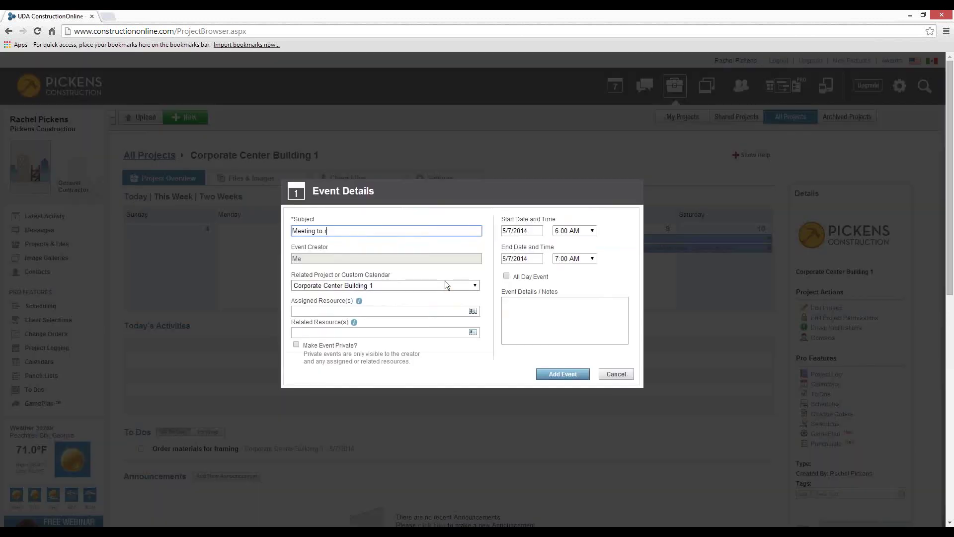
{"action": "type", "text": "eview plans"}
{"action": "left_click", "coordinate": [575, 230]}
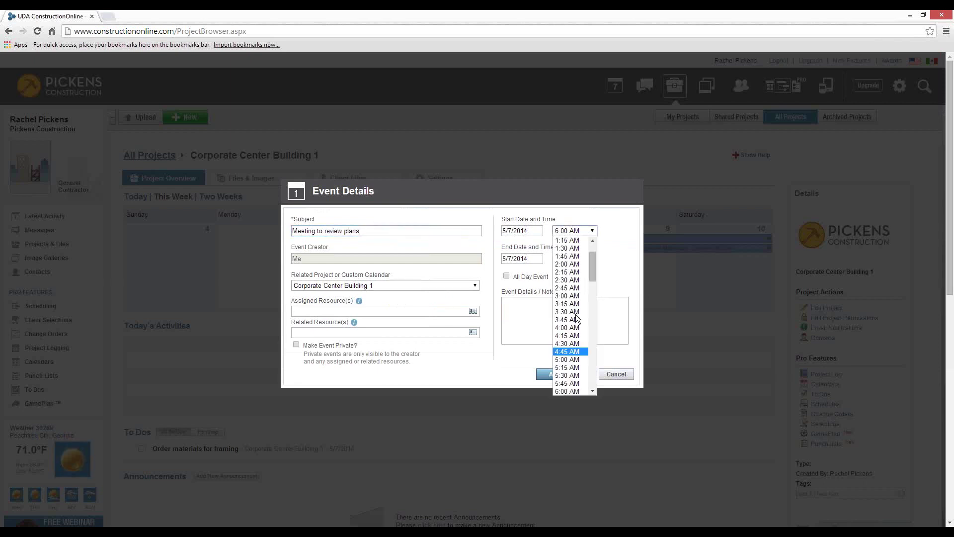
{"action": "scroll", "coordinate": [576, 314], "scroll_direction": "down", "scroll_amount": 3}
{"action": "left_click", "coordinate": [567, 343]}
{"action": "left_click", "coordinate": [575, 258]}
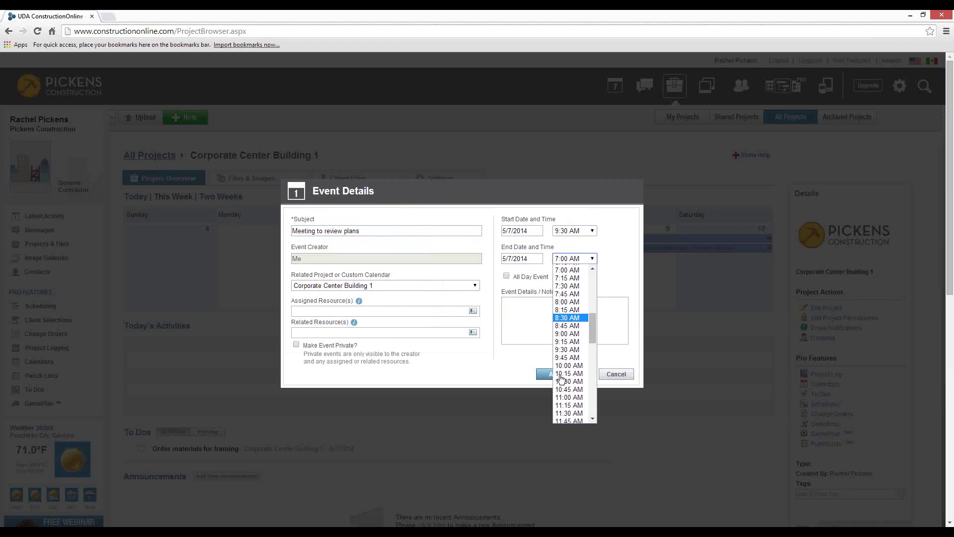
{"action": "left_click", "coordinate": [563, 366]}
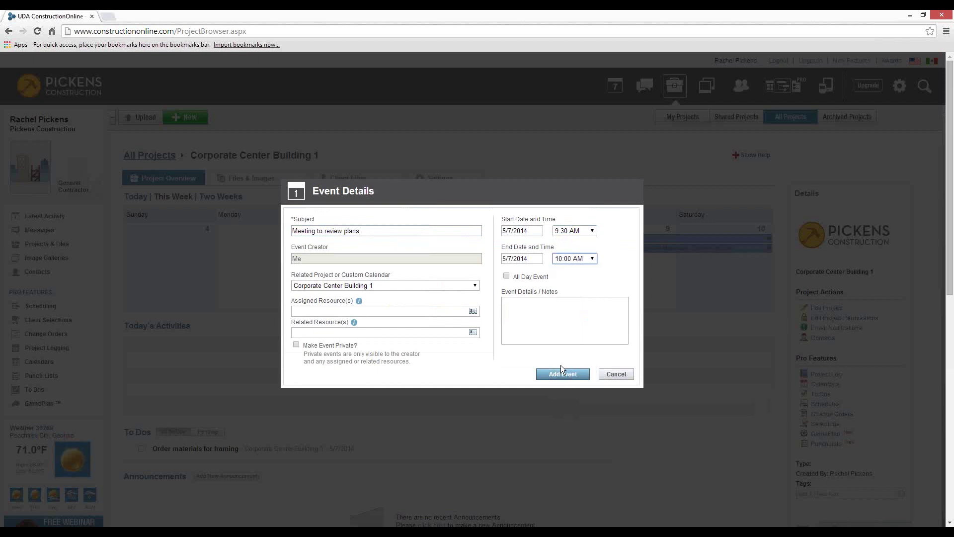
{"action": "left_click", "coordinate": [562, 373]}
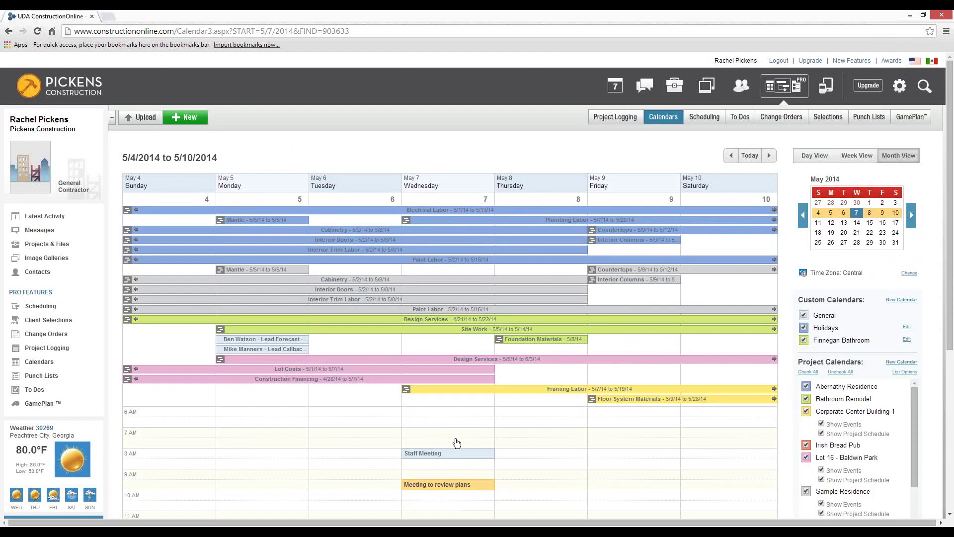
- Check the plan review meeting in the ConstructionOnline calendar and ConstructionSuite's 5/7/2014 day view, and open the Today summary
{"action": "scroll", "coordinate": [457, 443], "scroll_direction": "down", "scroll_amount": 1}
{"action": "left_click", "coordinate": [441, 436]}
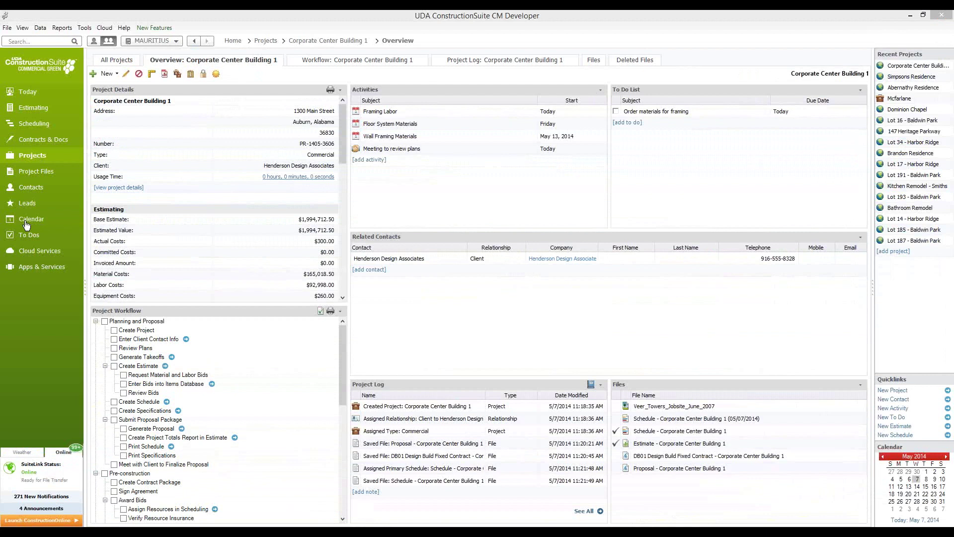
{"action": "left_click", "coordinate": [917, 480]}
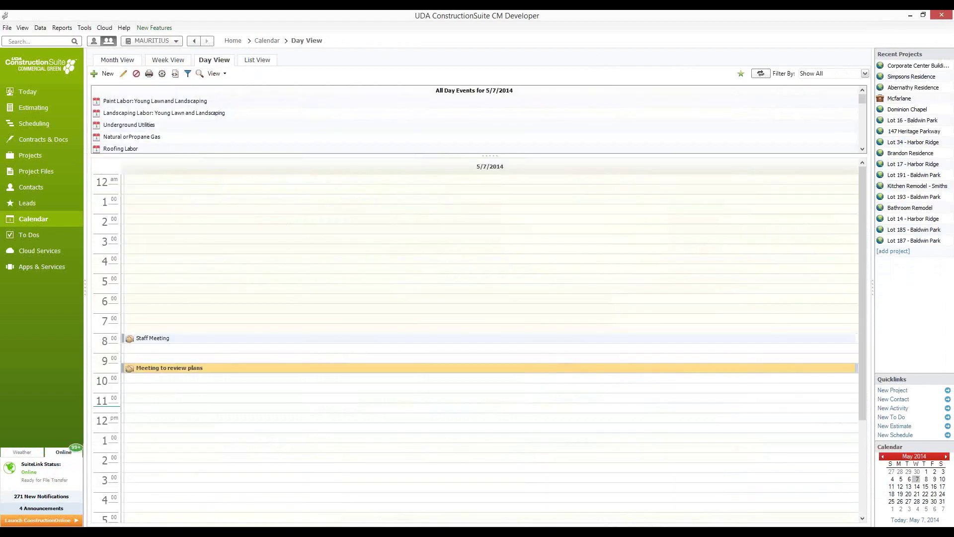
{"action": "left_click", "coordinate": [35, 93]}
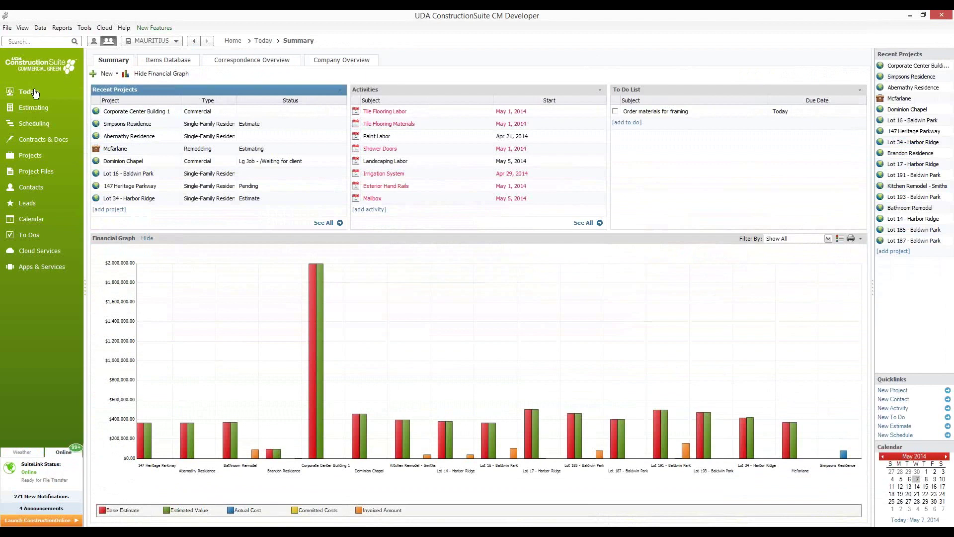